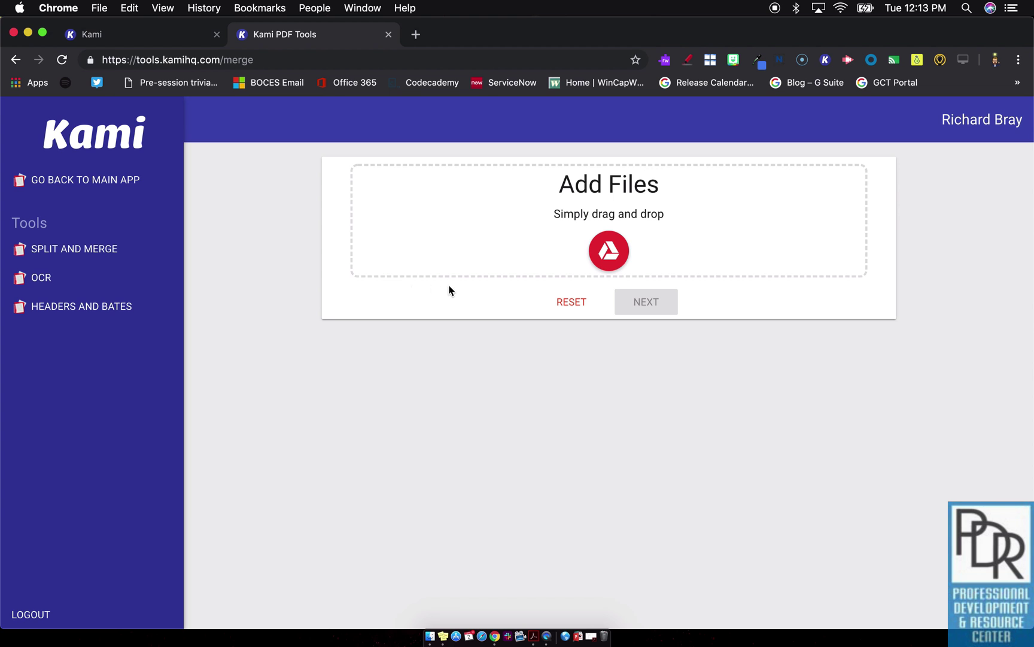
Select the Kami Pilot Meeting slides, WinME Tech PLC slides and 2019 summer spreadsheet from the Drive picker.
click(605, 258)
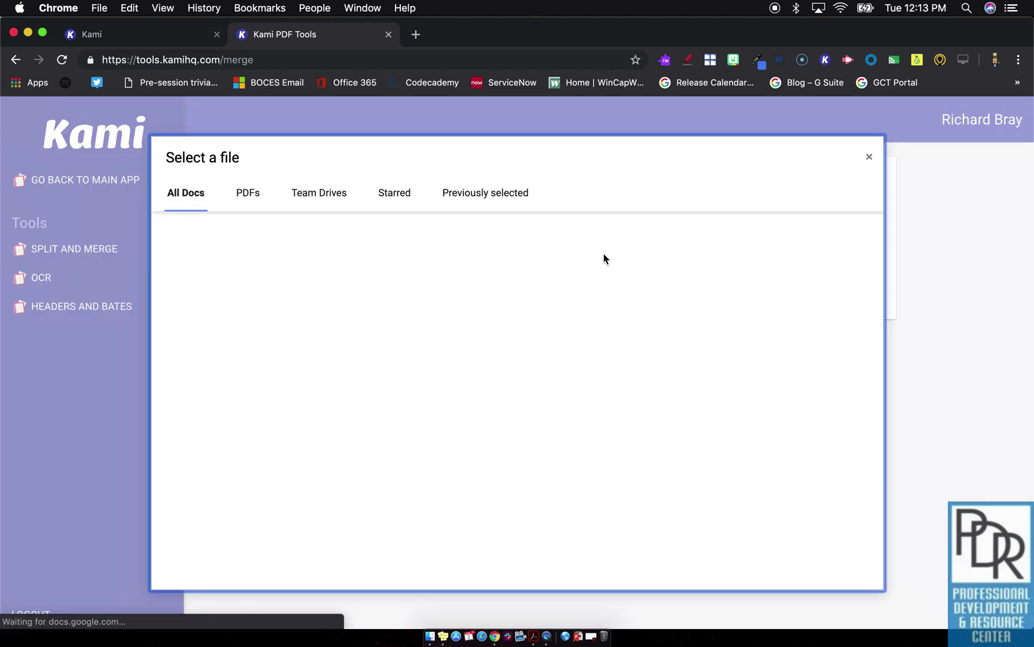
scroll(369, 322, down, 10)
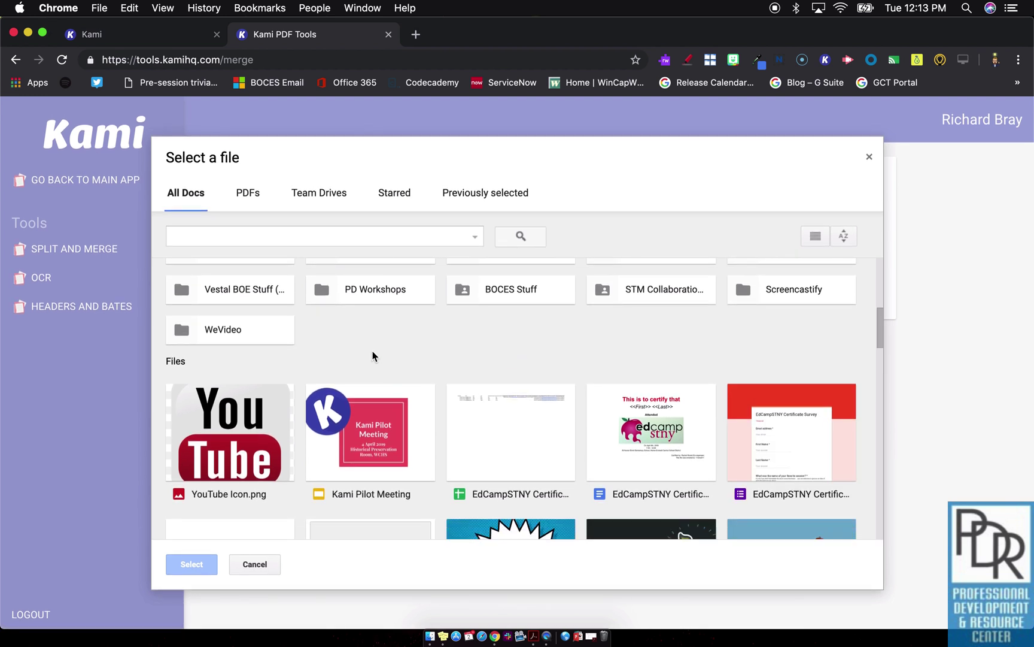
scroll(371, 354, down, 3)
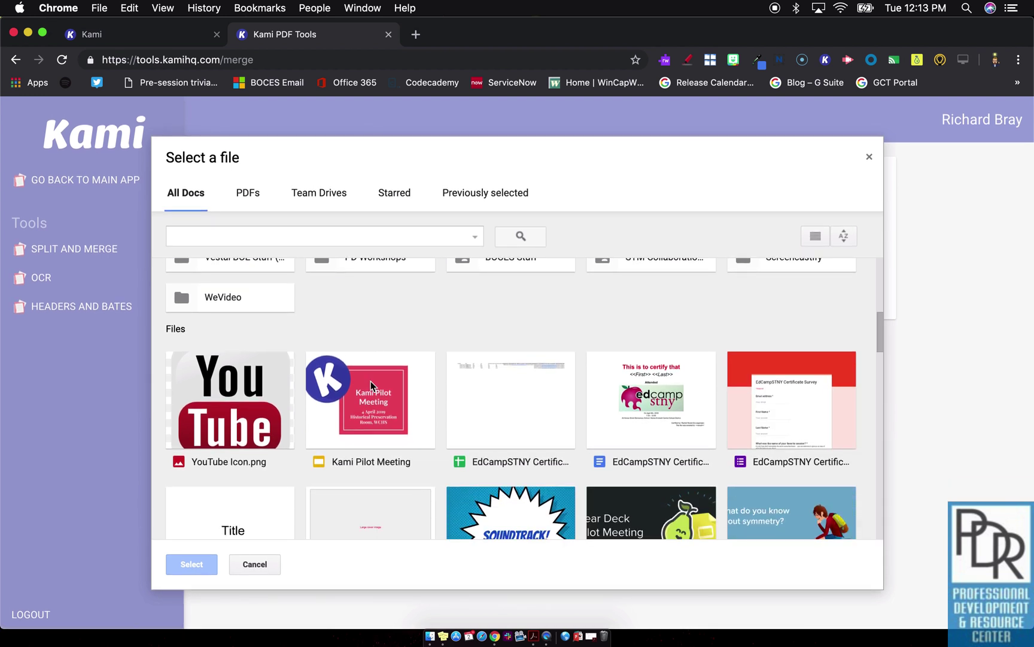
click(370, 381)
scroll(371, 380, down, 3)
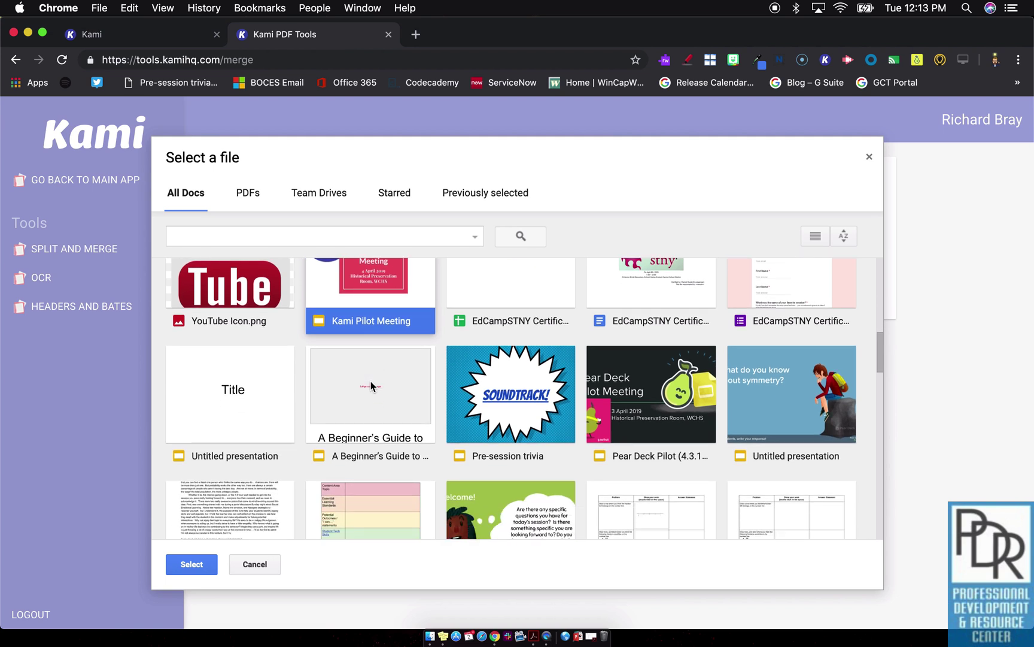
scroll(396, 388, down, 2)
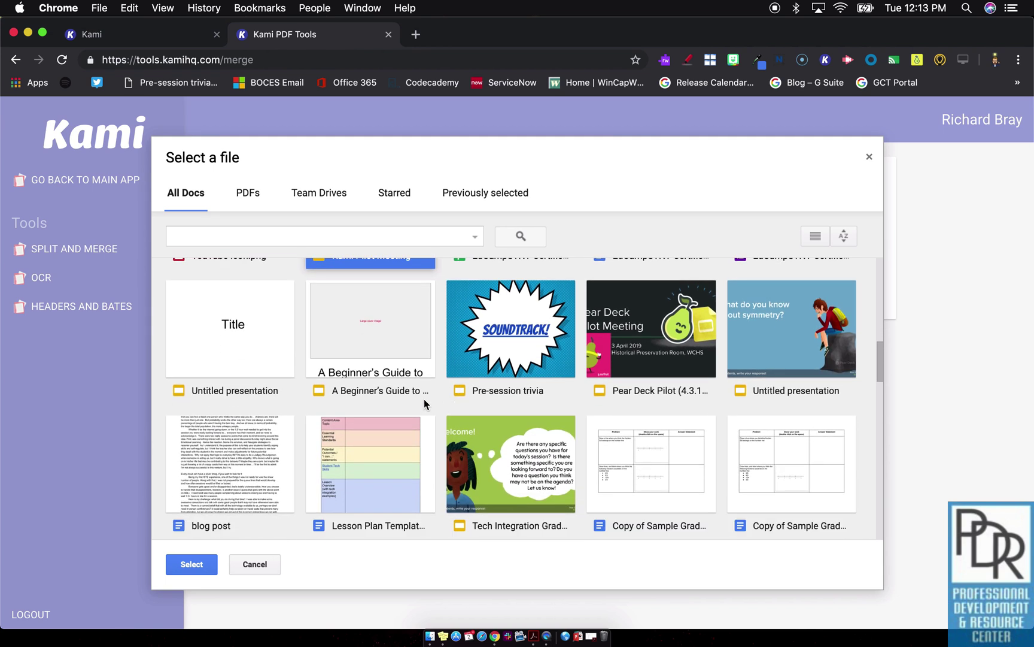
scroll(424, 400, down, 2)
scroll(426, 412, down, 2)
scroll(428, 436, down, 2)
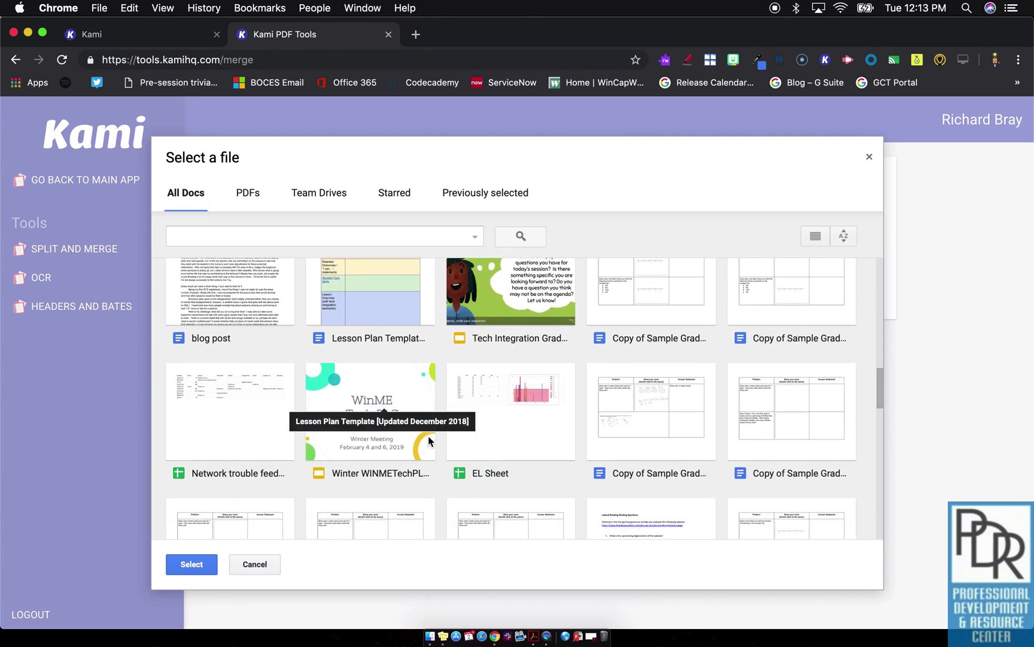
scroll(425, 420, down, 1)
click(405, 393)
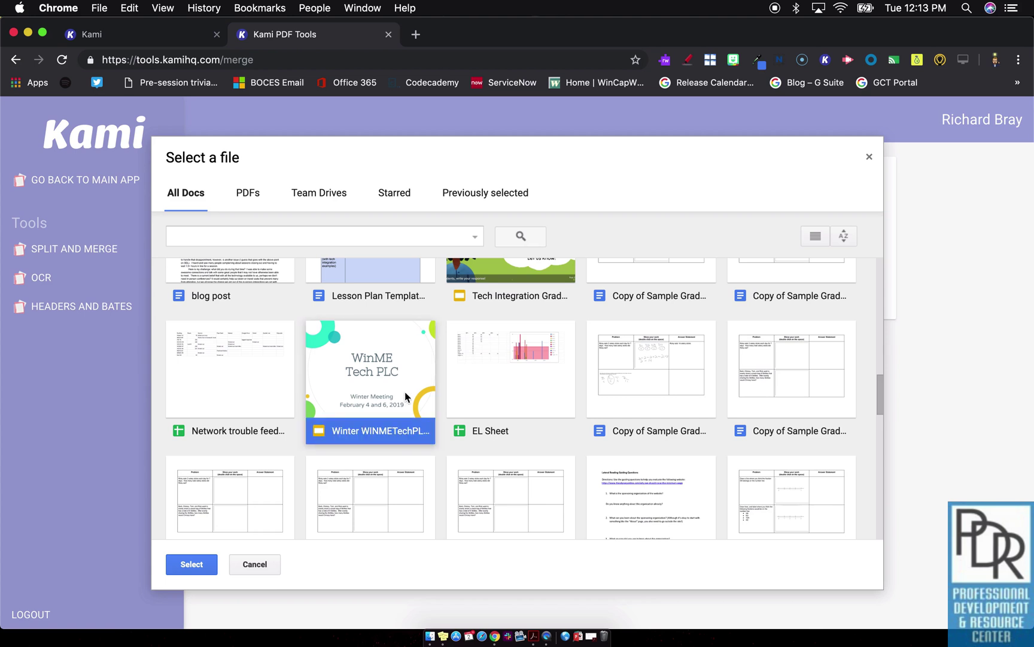
scroll(754, 410, down, 2)
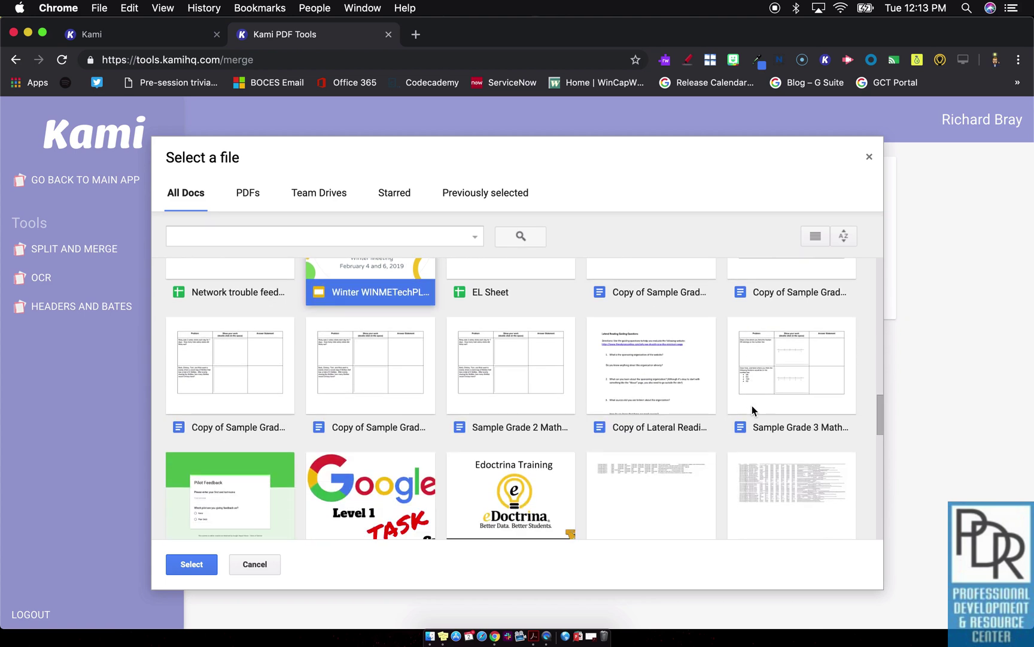
scroll(752, 411, down, 2)
scroll(753, 410, down, 1)
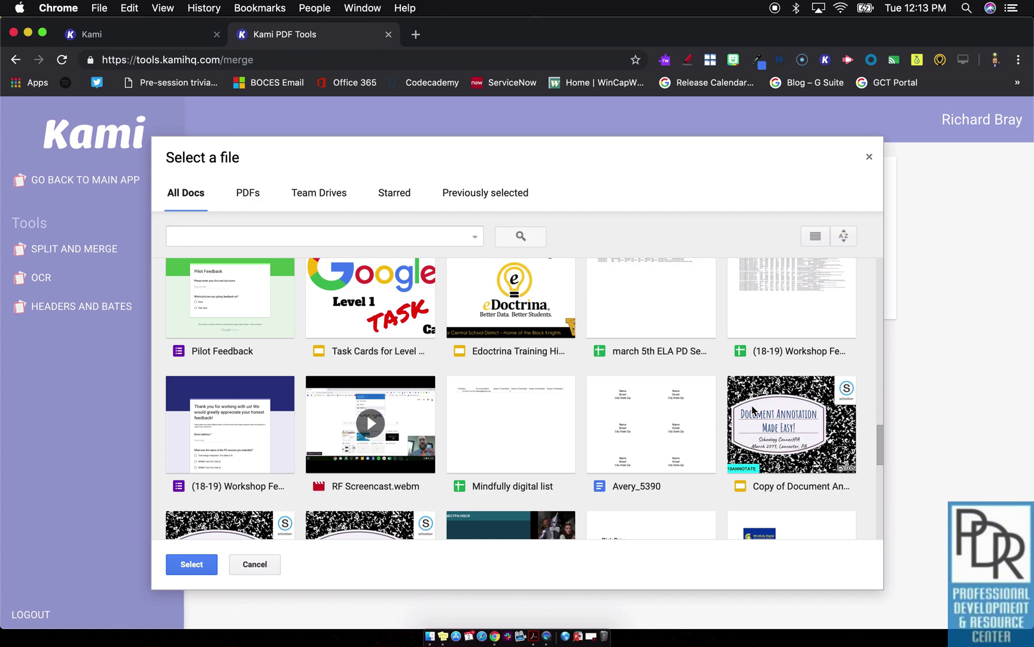
scroll(753, 411, down, 1)
scroll(753, 411, down, 2)
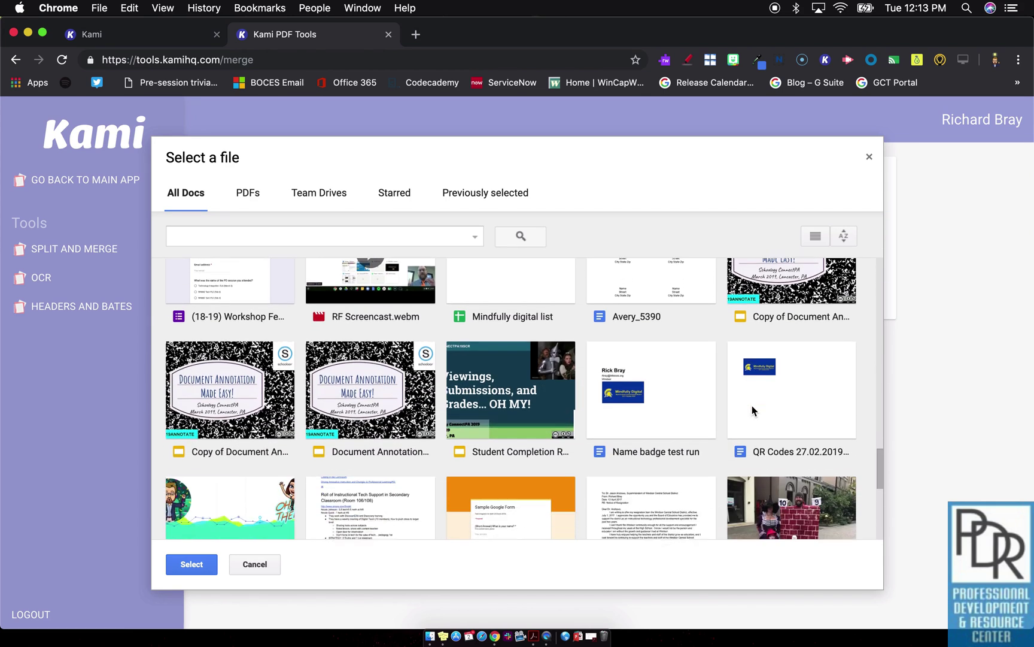
scroll(752, 407, down, 2)
scroll(752, 407, down, 1)
scroll(751, 406, down, 1)
scroll(752, 407, down, 2)
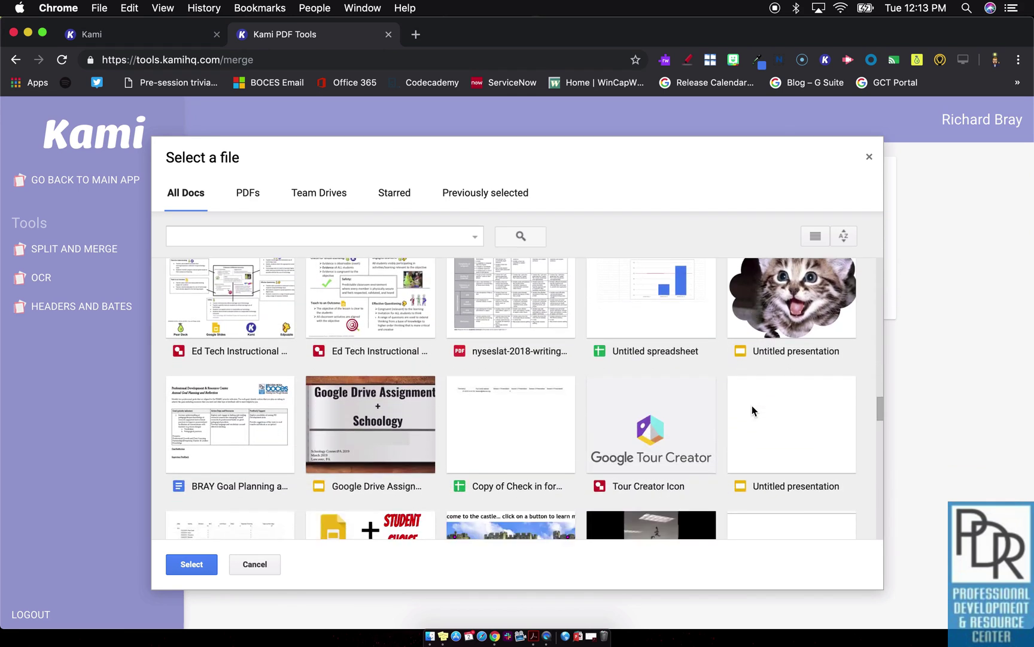
scroll(752, 410, down, 1)
scroll(752, 410, down, 2)
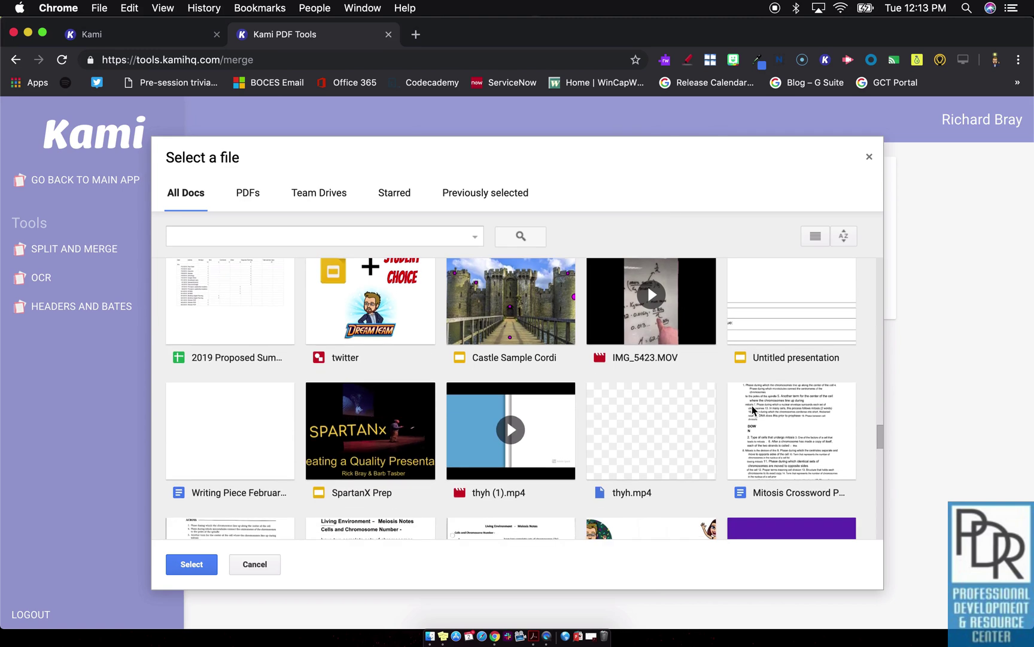
scroll(752, 411, down, 1)
scroll(753, 411, up, 1)
scroll(752, 410, up, 2)
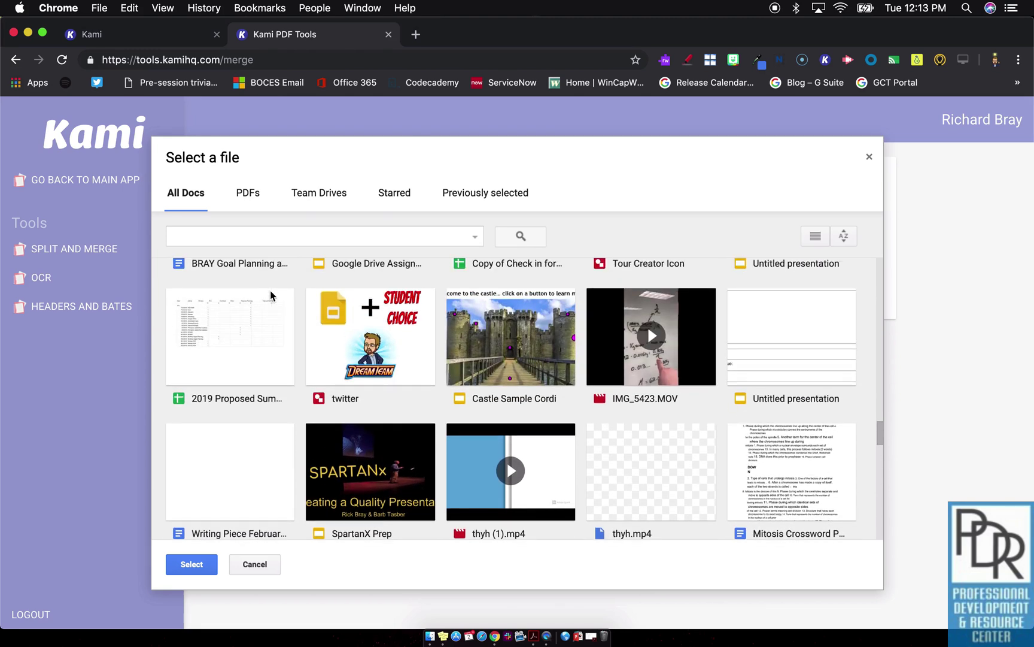
click(241, 331)
click(204, 568)
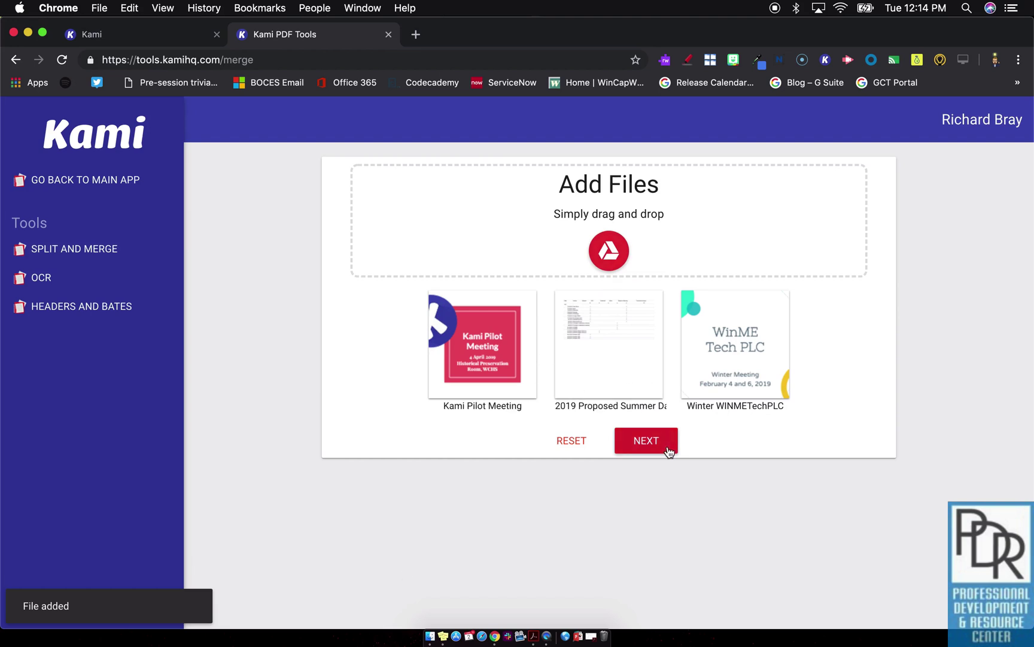
Proceed with NEXT so the three files' pages appear as thumbnails in split mode.
click(667, 451)
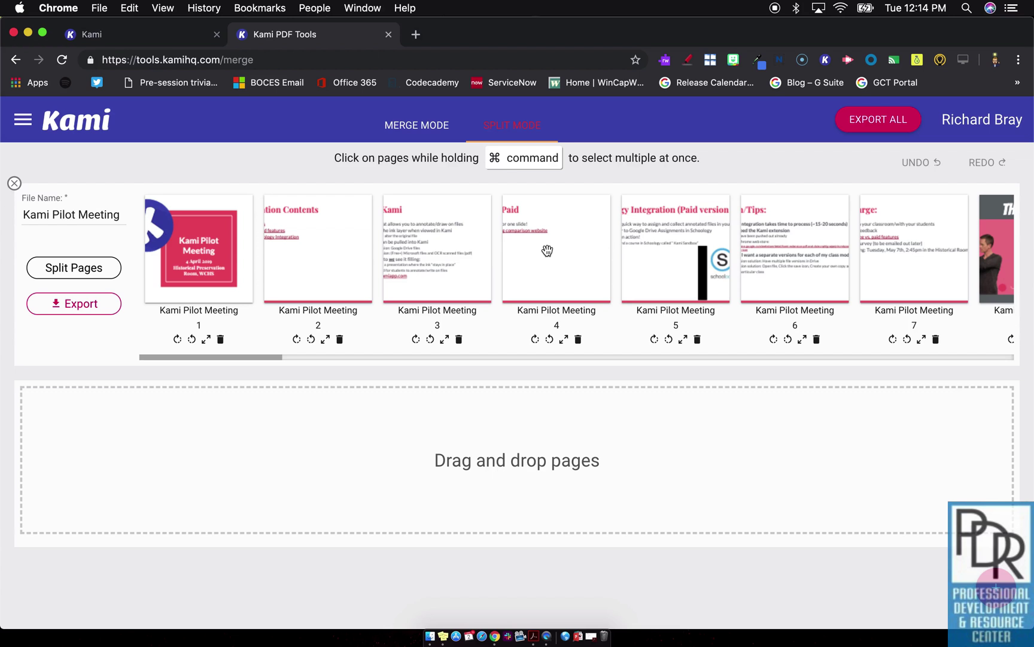
scroll(614, 250, right, 5)
scroll(647, 251, right, 5)
scroll(646, 250, right, 5)
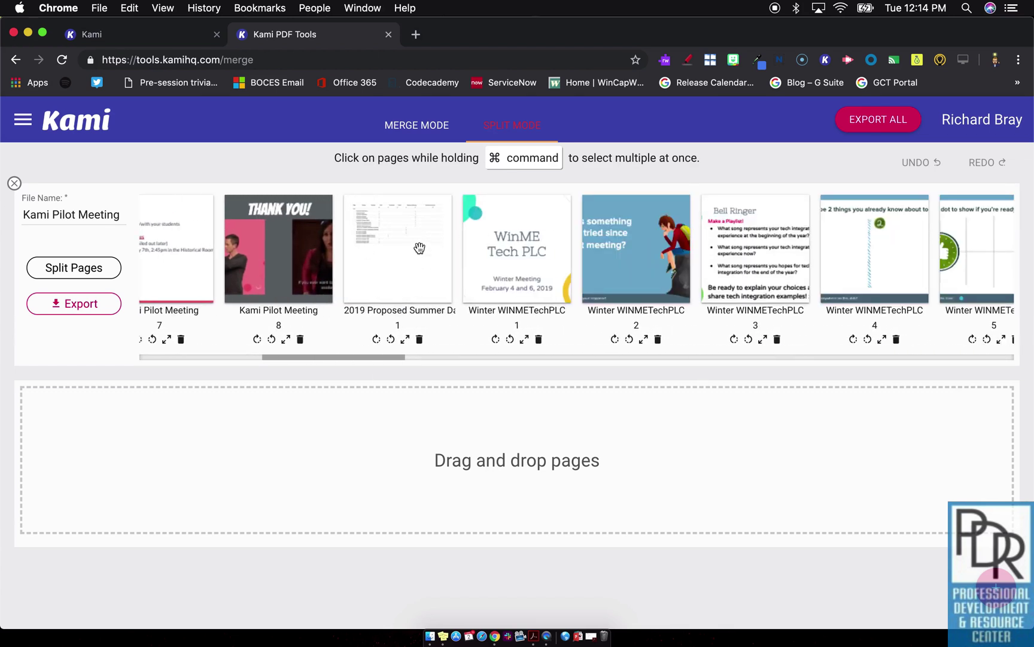
scroll(514, 247, right, 3)
scroll(515, 246, right, 5)
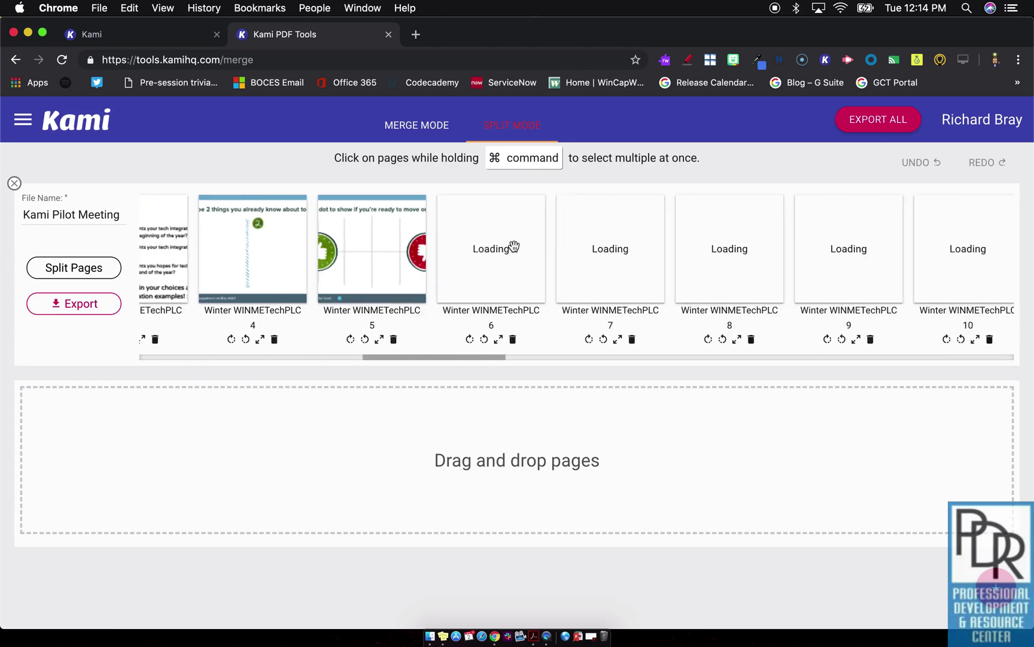
scroll(514, 247, right, 3)
scroll(514, 247, right, 5)
scroll(514, 246, right, 5)
scroll(514, 246, right, 5)
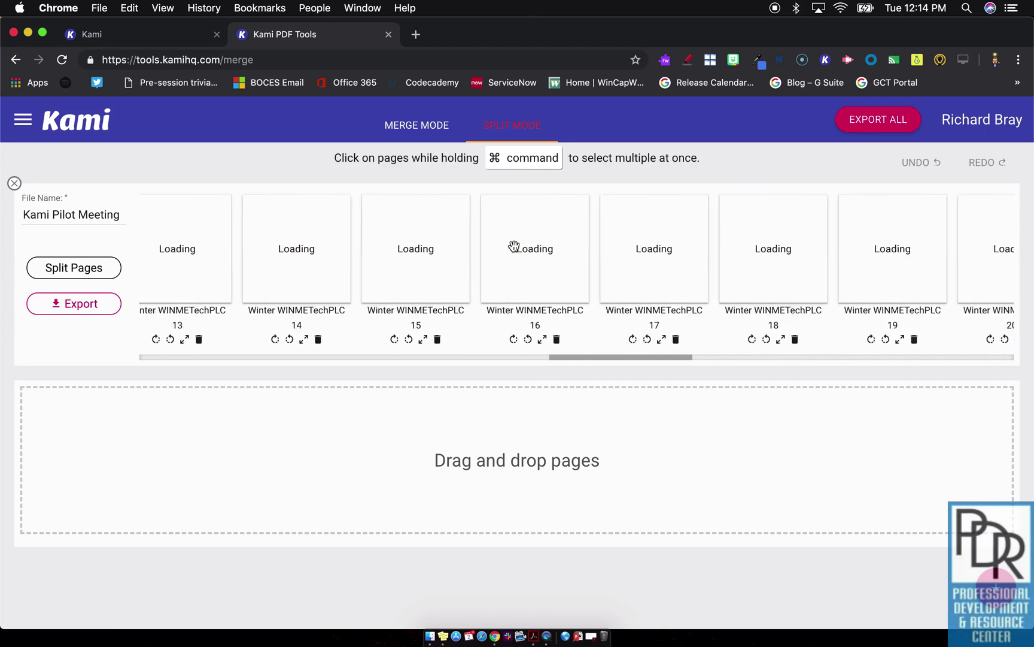
scroll(514, 247, right, 5)
scroll(513, 247, right, 3)
scroll(515, 247, right, 4)
scroll(515, 246, right, 5)
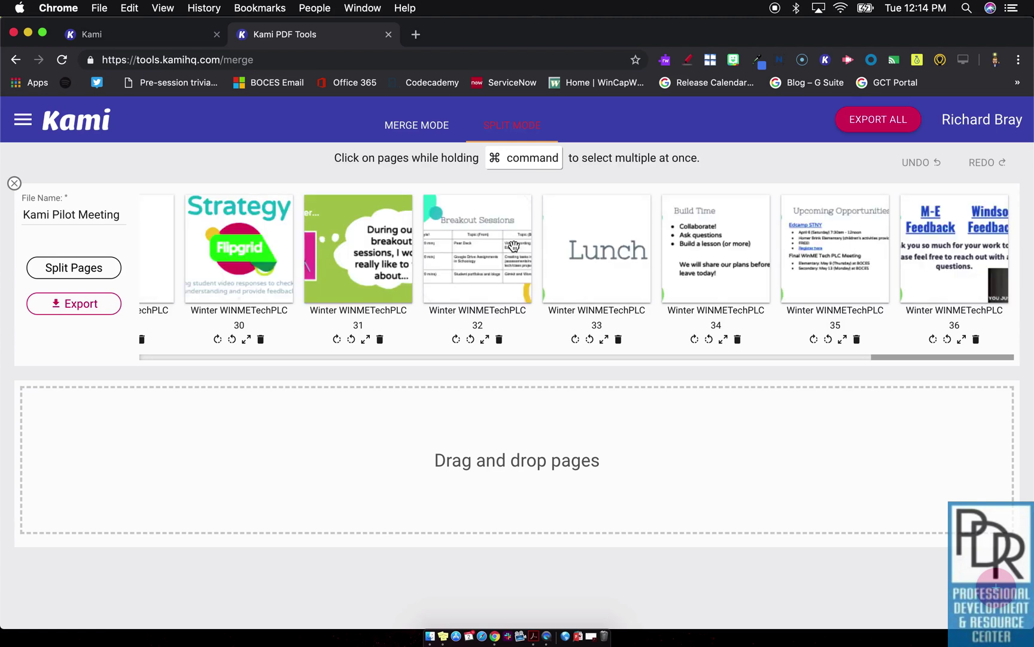
scroll(331, 295, left, 10)
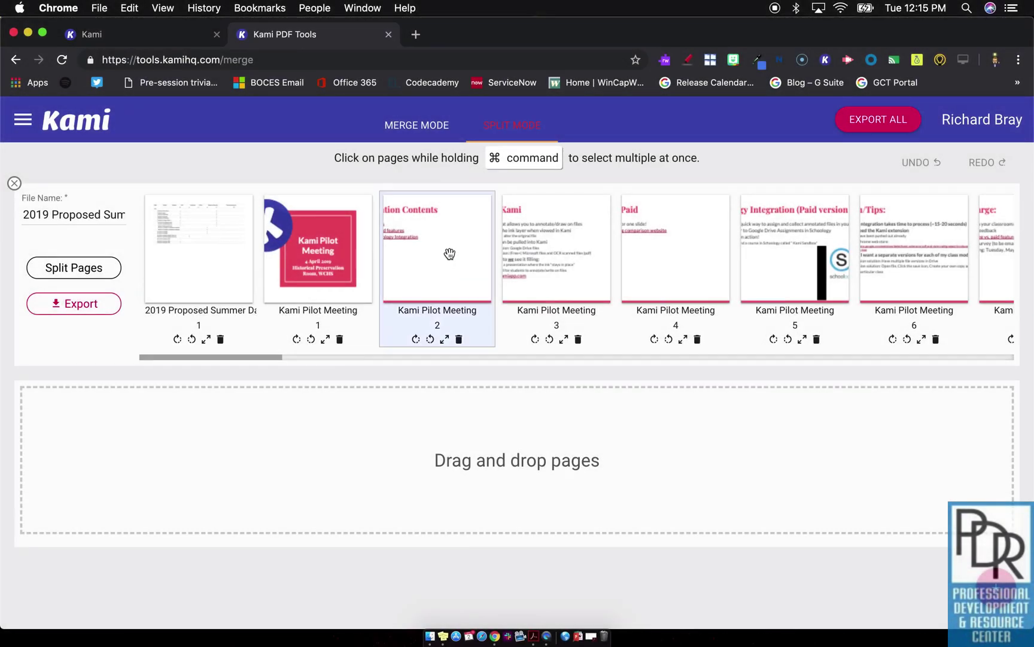
Assemble a new file from Kami Pilot Meeting pages 2 and 6 and WINMETechPLC's Bell Ringer and viewpoints pages.
drag(445, 259, 365, 430)
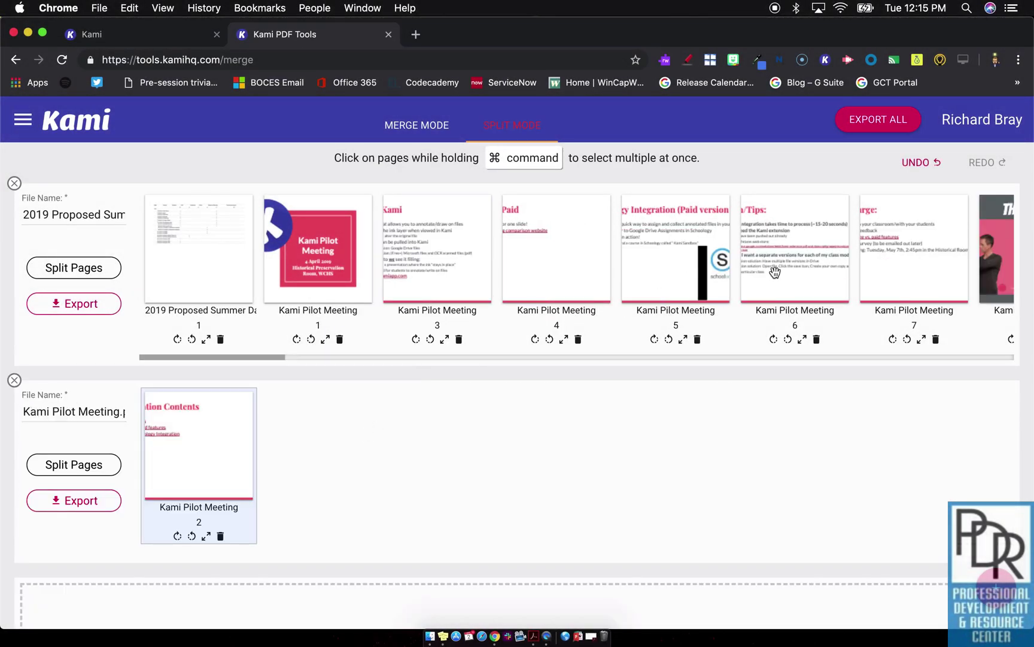
drag(810, 250, 653, 489)
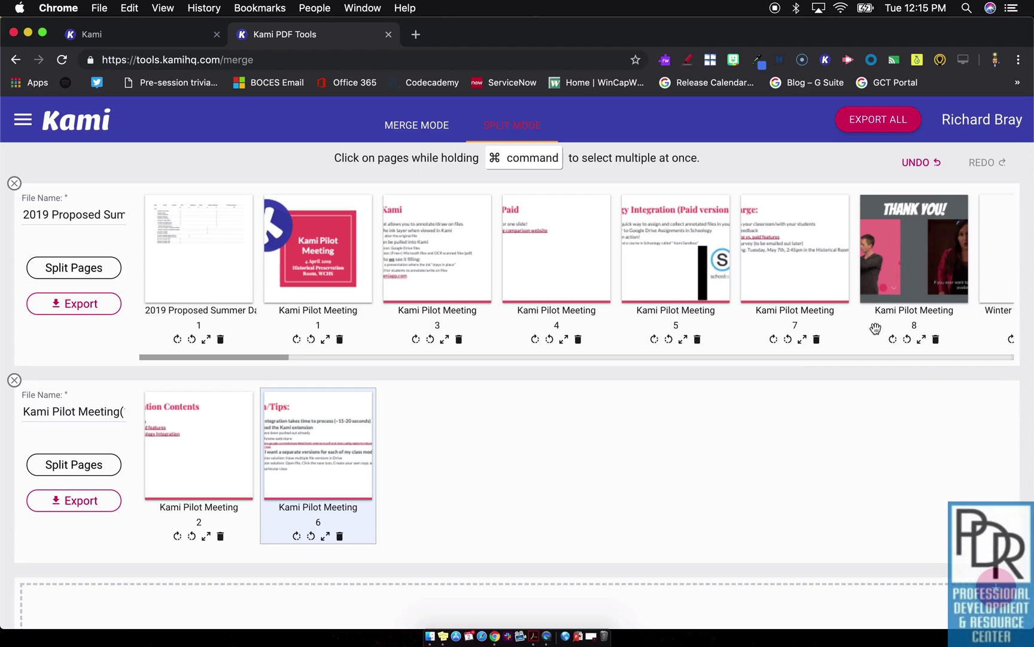
scroll(872, 276, right, 2)
scroll(873, 276, right, 4)
scroll(871, 276, right, 2)
scroll(873, 277, right, 3)
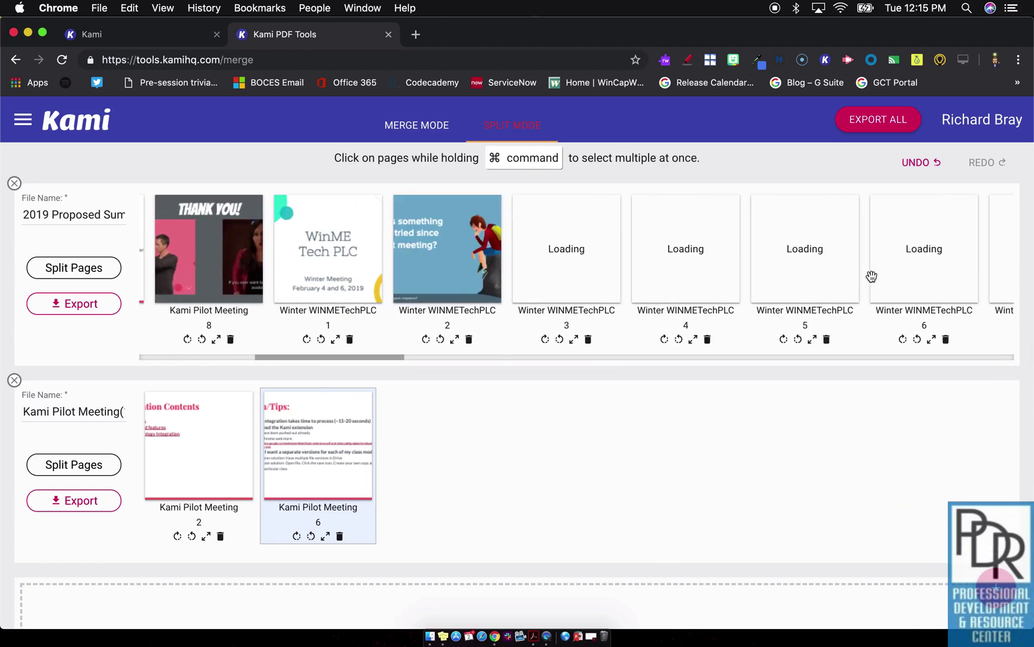
drag(558, 251, 243, 436)
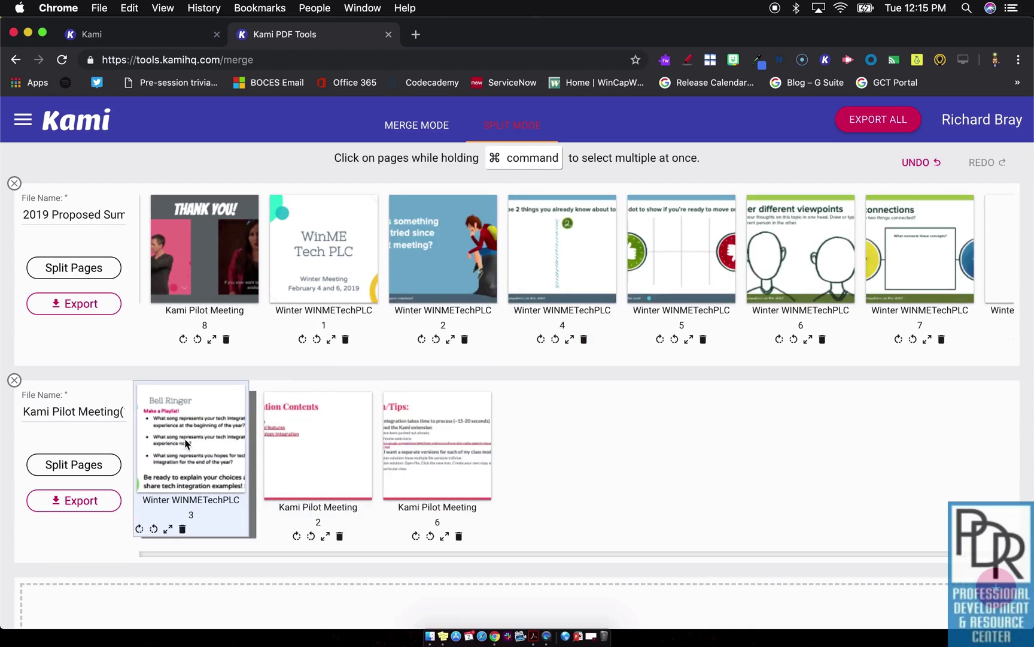
mouse_move(801, 251)
mouse_down()
mouse_move(535, 455)
mouse_move(415, 458)
mouse_up()
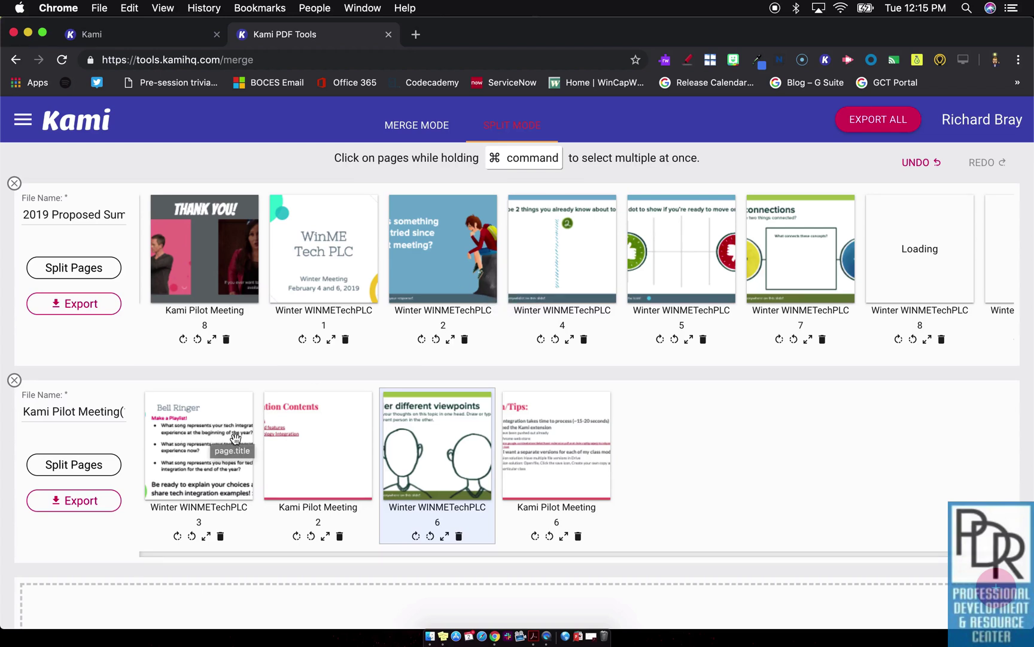
Export the new four-page file with the Open In Kami option and confirm.
click(94, 495)
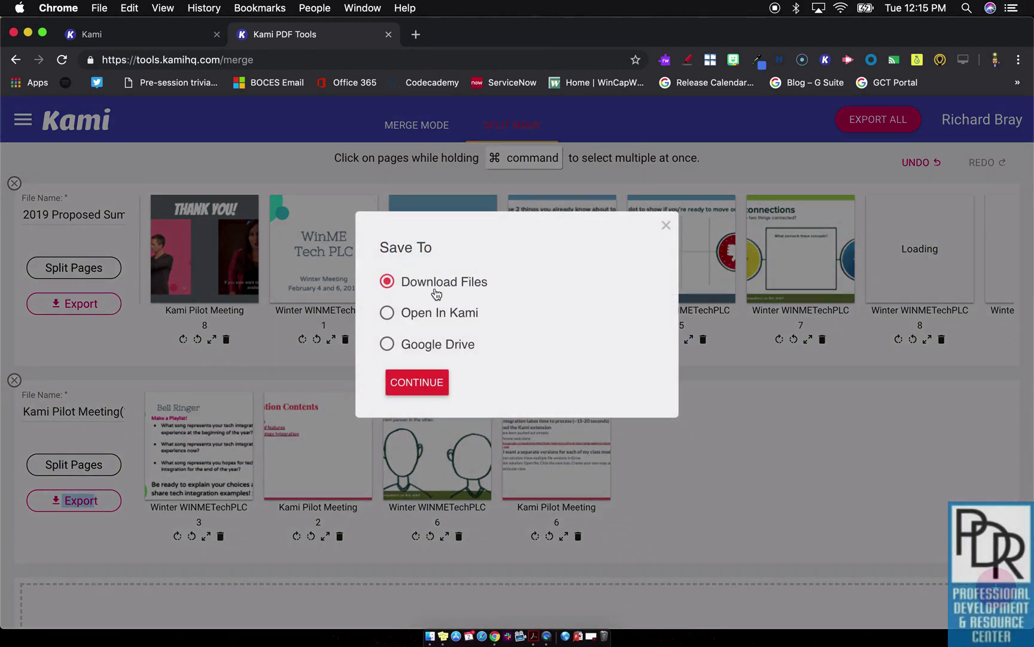
click(421, 313)
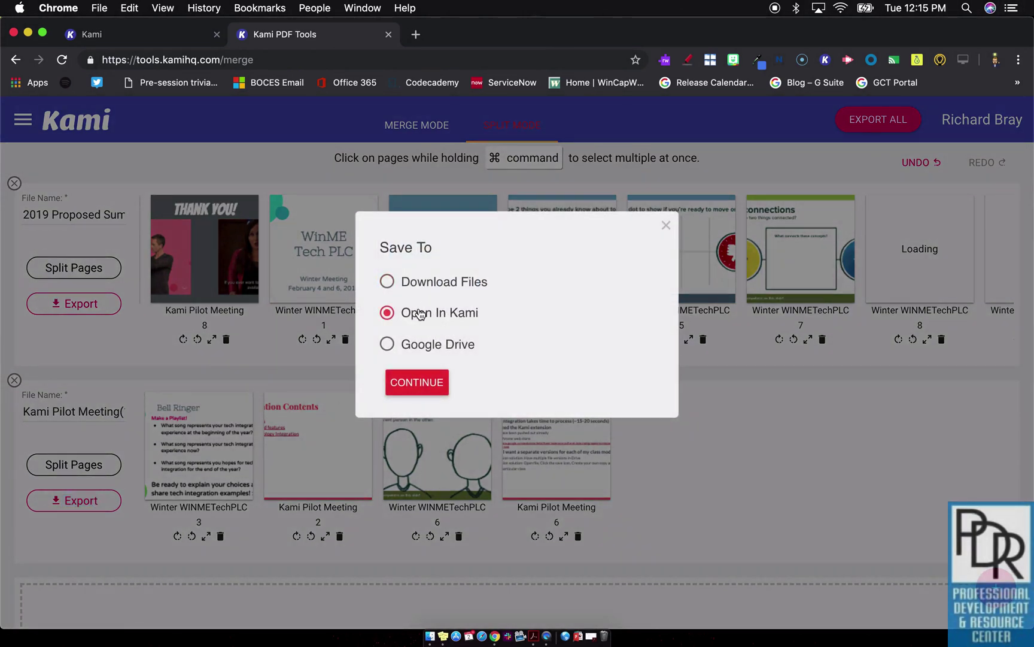
click(412, 391)
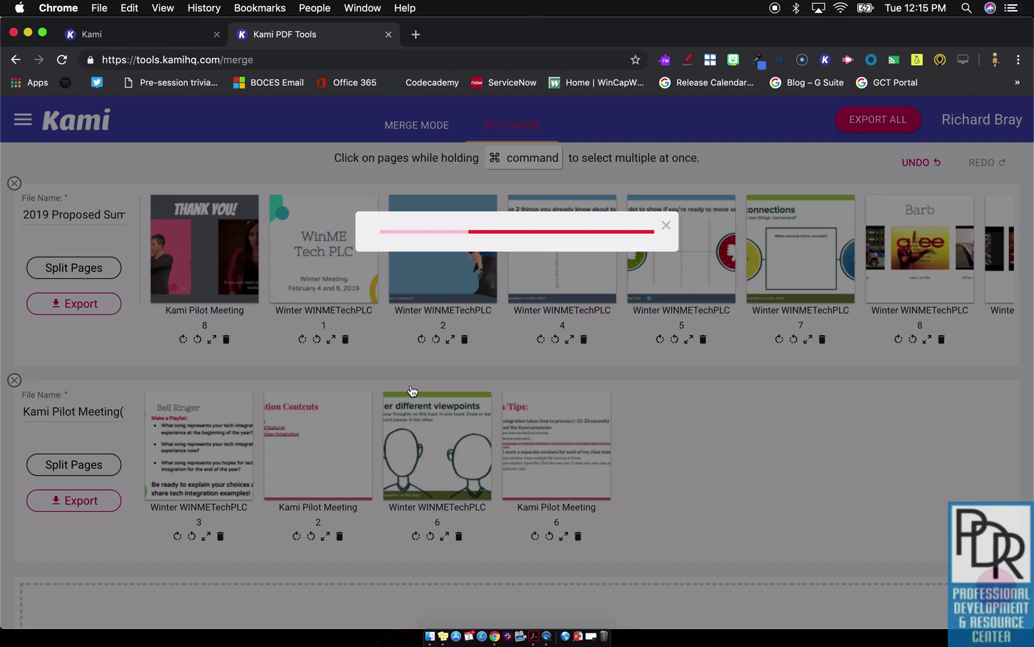